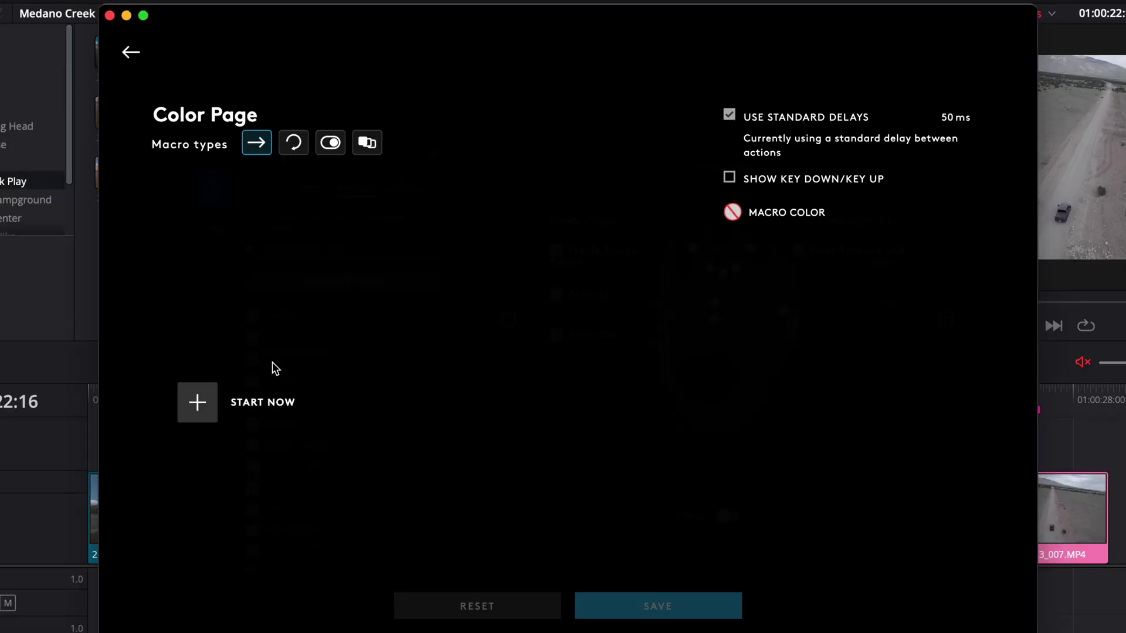
- Begin recording keystrokes as the first step of the empty Color Page macro
left_click(197, 404)
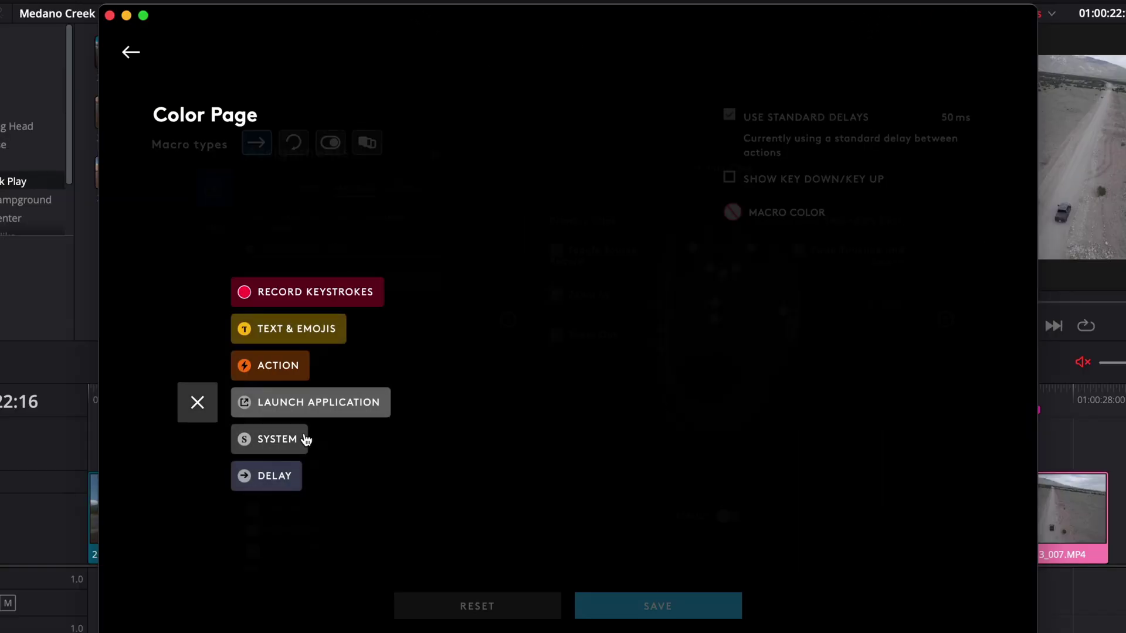
left_click(350, 296)
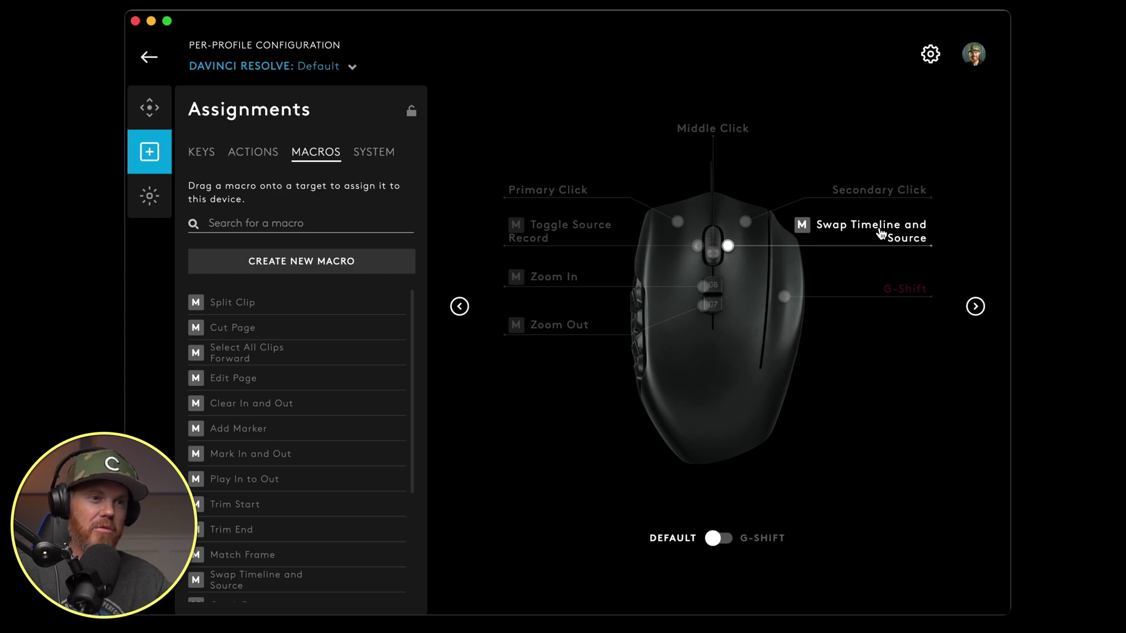
left_click(975, 307)
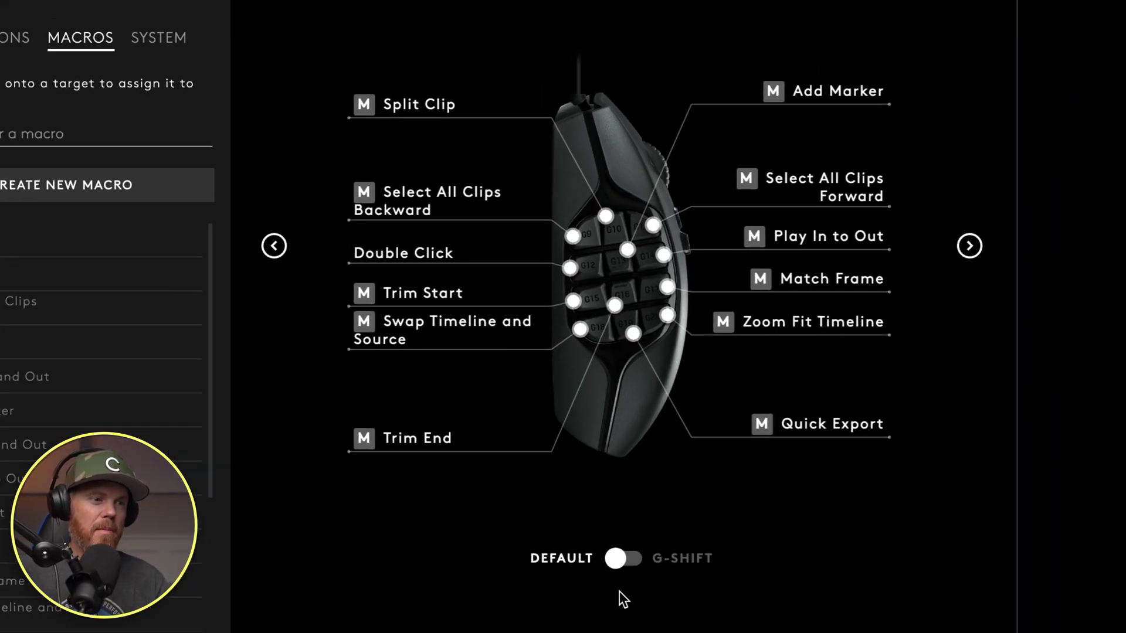
- Switch the G600 thumb-button view from DEFAULT to the G-SHIFT assignments
left_click(623, 559)
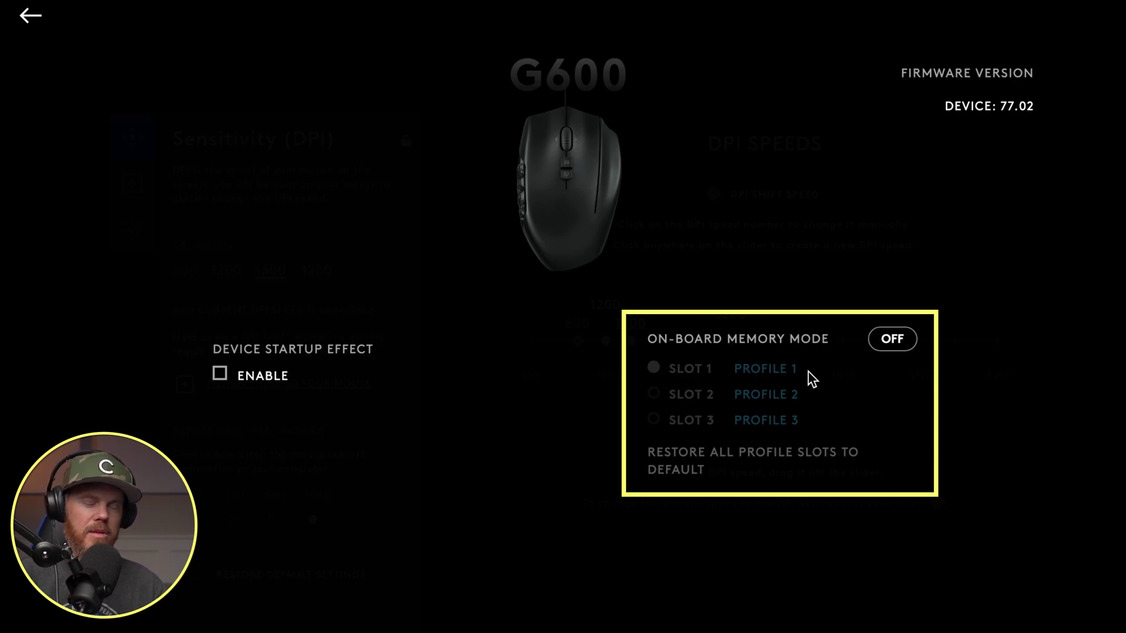
- Turn on-board memory mode on, then hand control back to G HUB so it ends up off
left_click(892, 339)
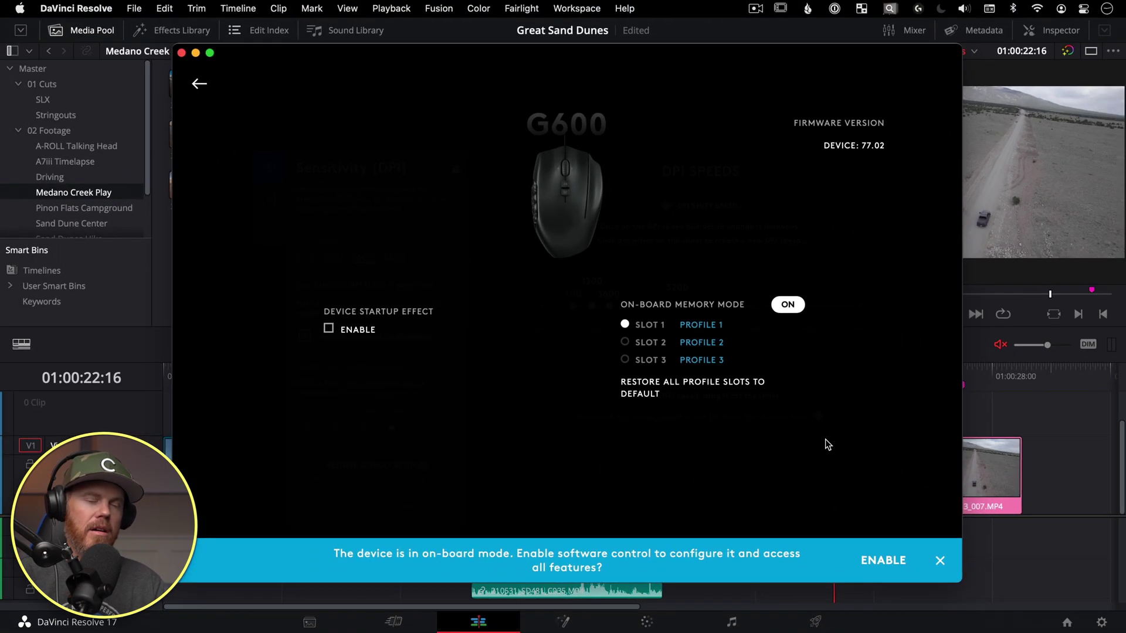
left_click(884, 560)
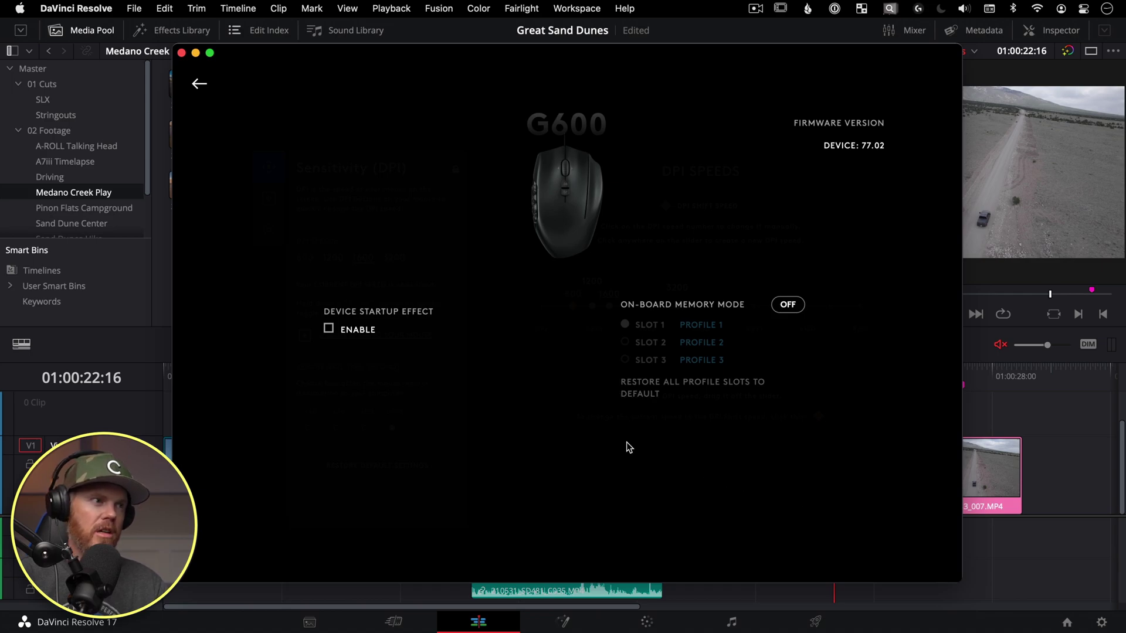
- Select the DaVinci Resolve: Default profile for the G600 and return to the home screen
left_click(202, 86)
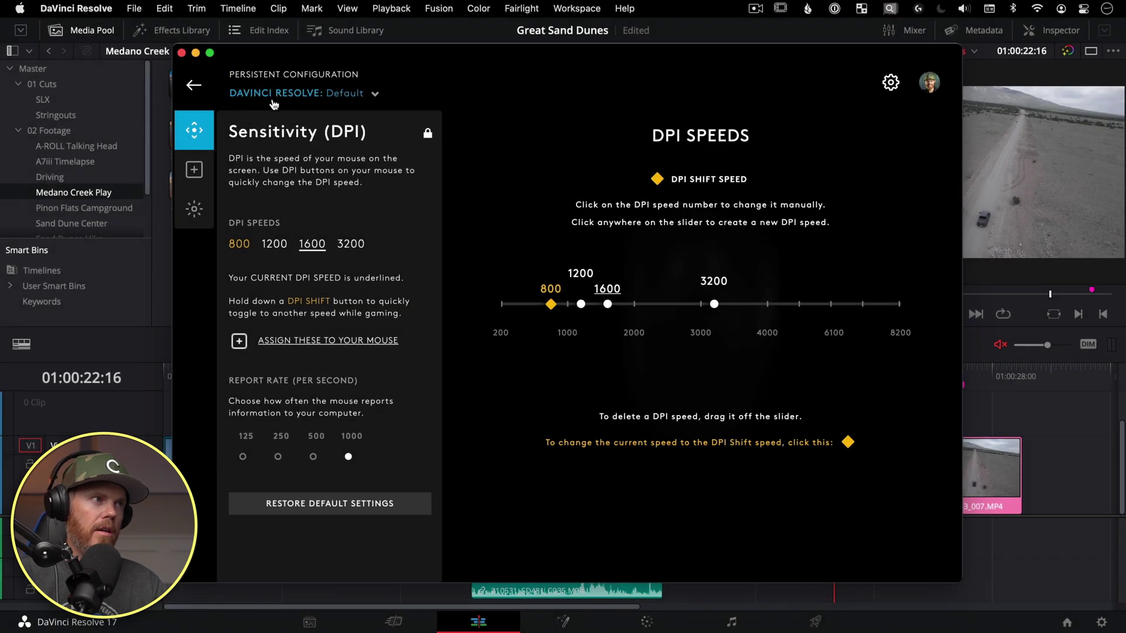
left_click(308, 95)
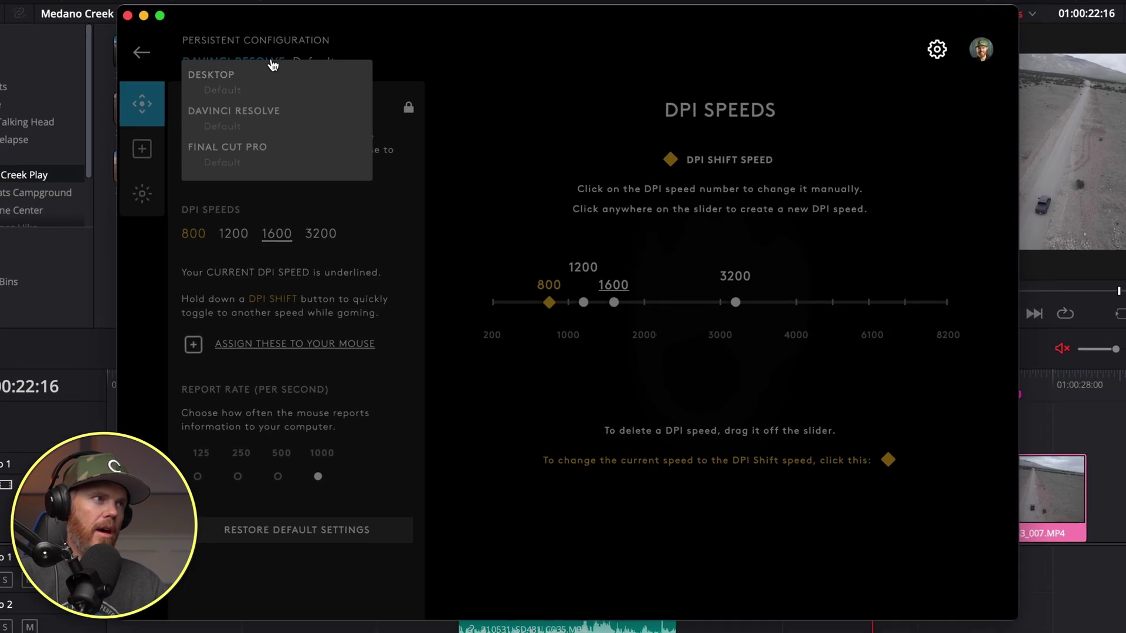
left_click(248, 119)
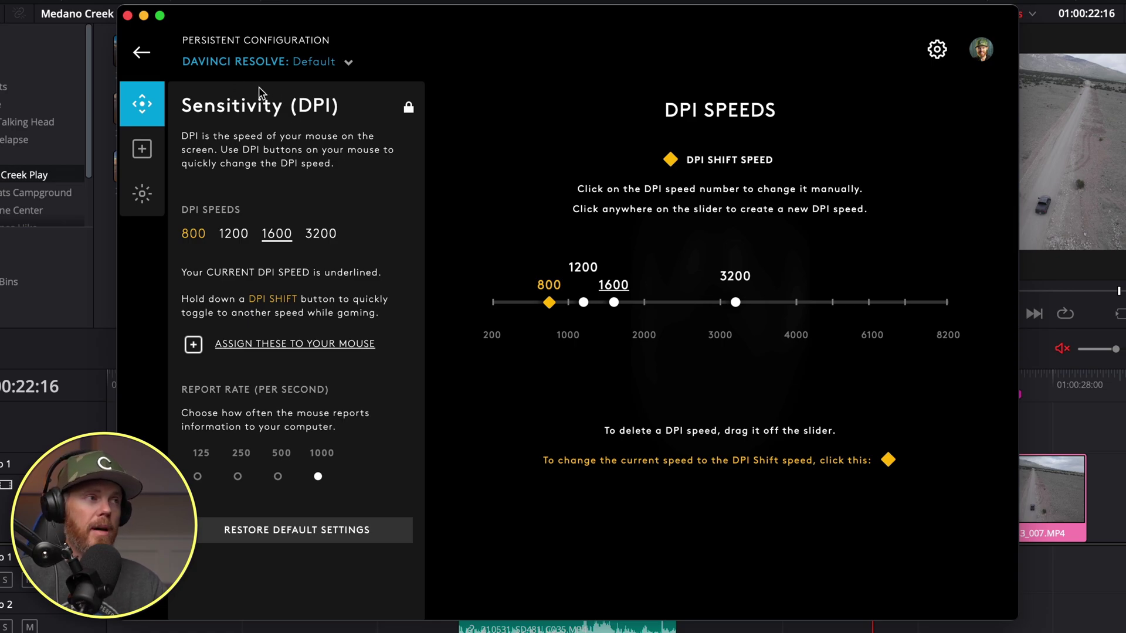
left_click(143, 54)
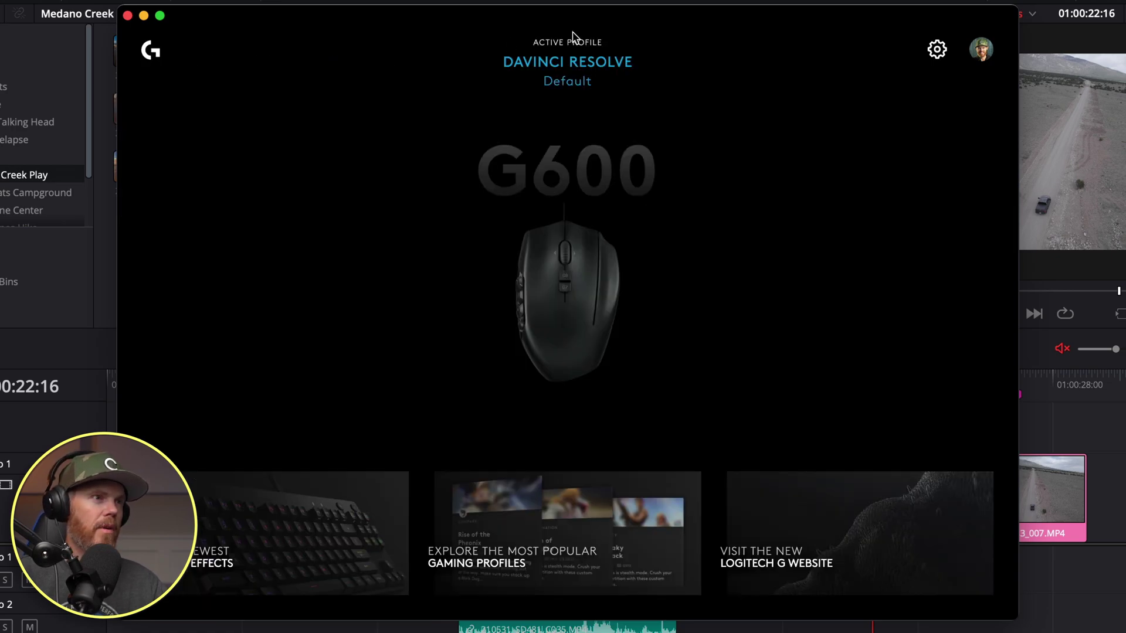
- View the Games & Applications list, start adding an application, cancel, and return home
left_click(567, 66)
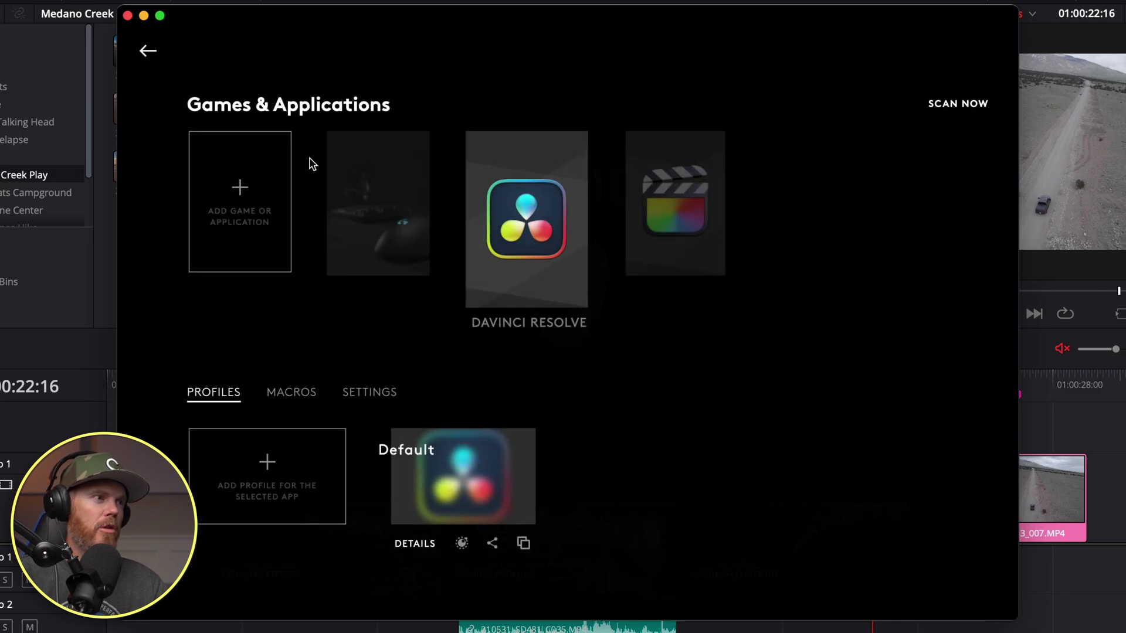
left_click(244, 189)
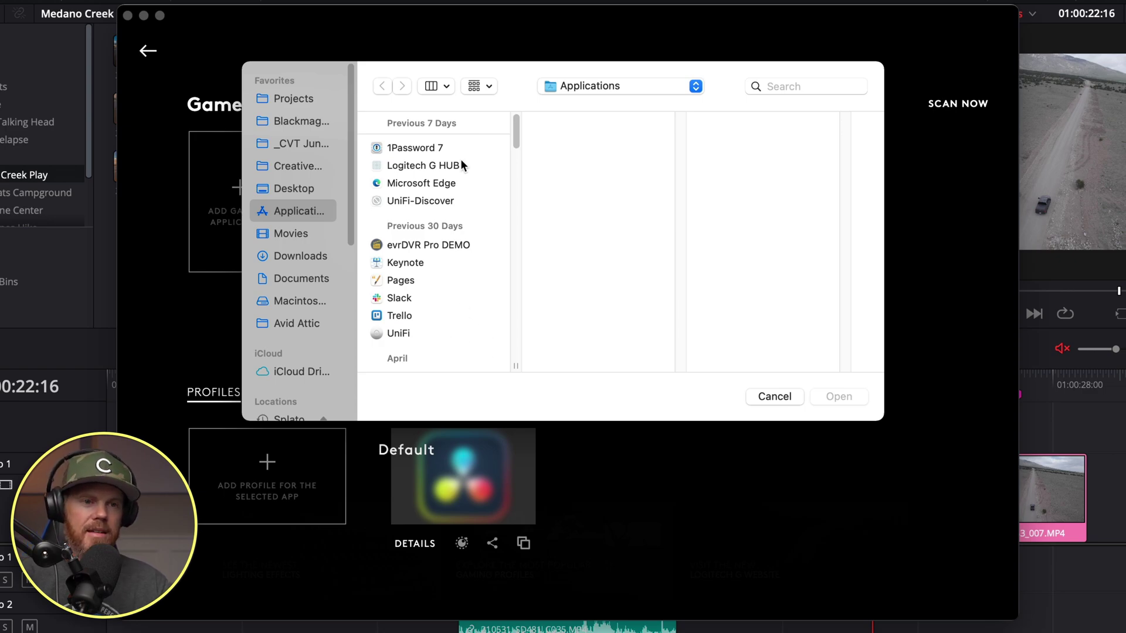
left_click(777, 399)
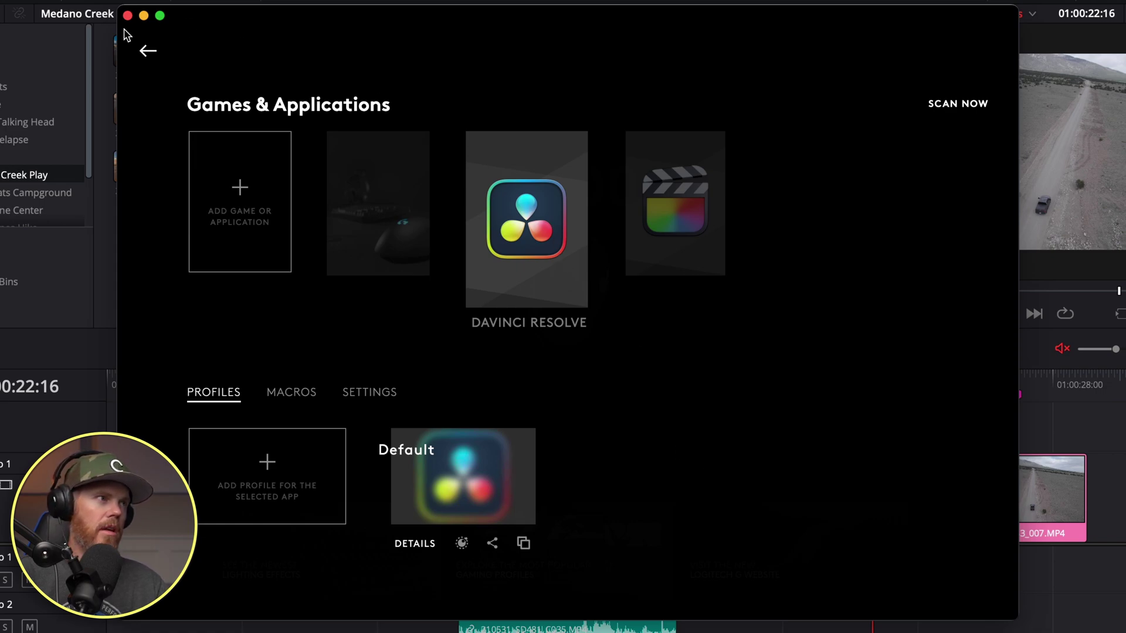
left_click(148, 50)
- Open the G600 mouse settings with the DaVinci Resolve: Default profile selected
left_click(548, 324)
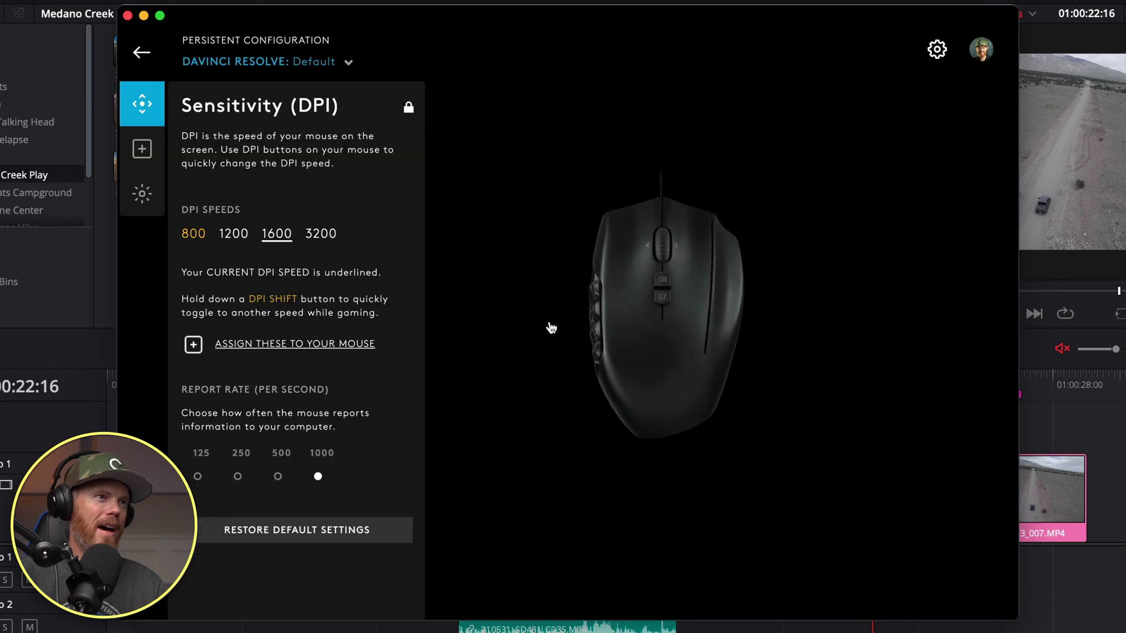
left_click(335, 64)
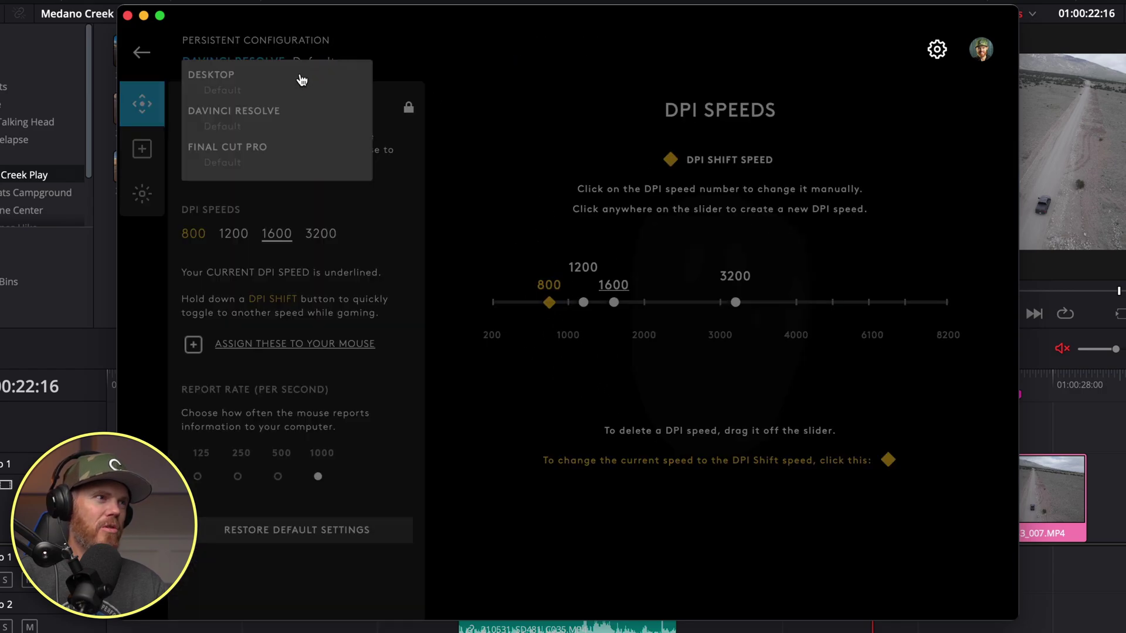
left_click(279, 113)
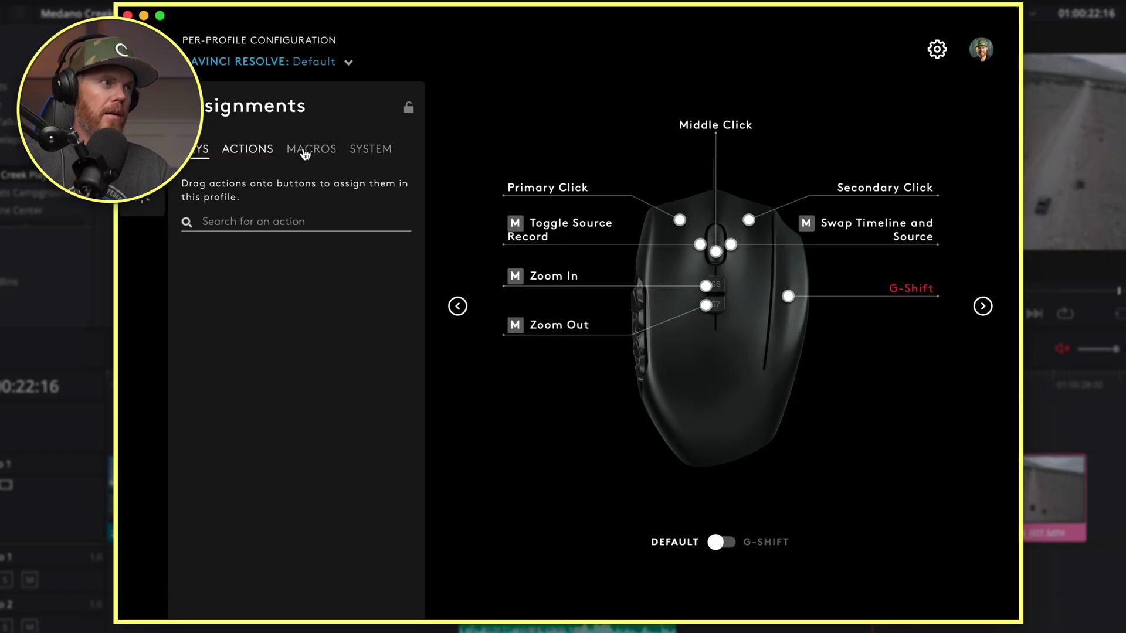
- Show the MACROS list, briefly checking the side thumb buttons before returning to the top view
left_click(309, 150)
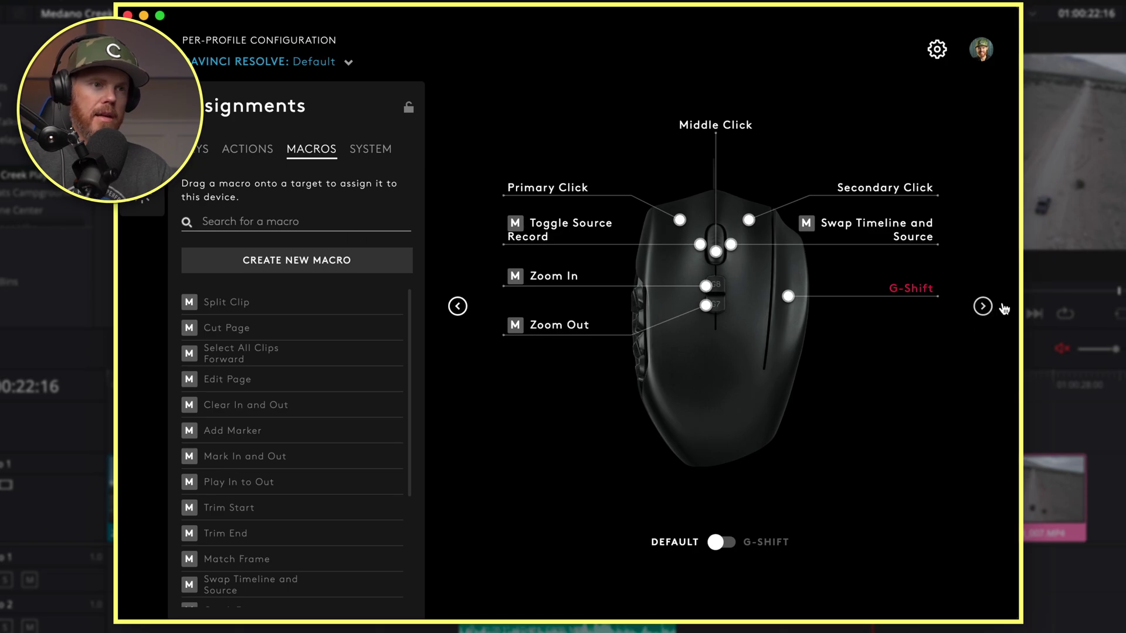
left_click(982, 306)
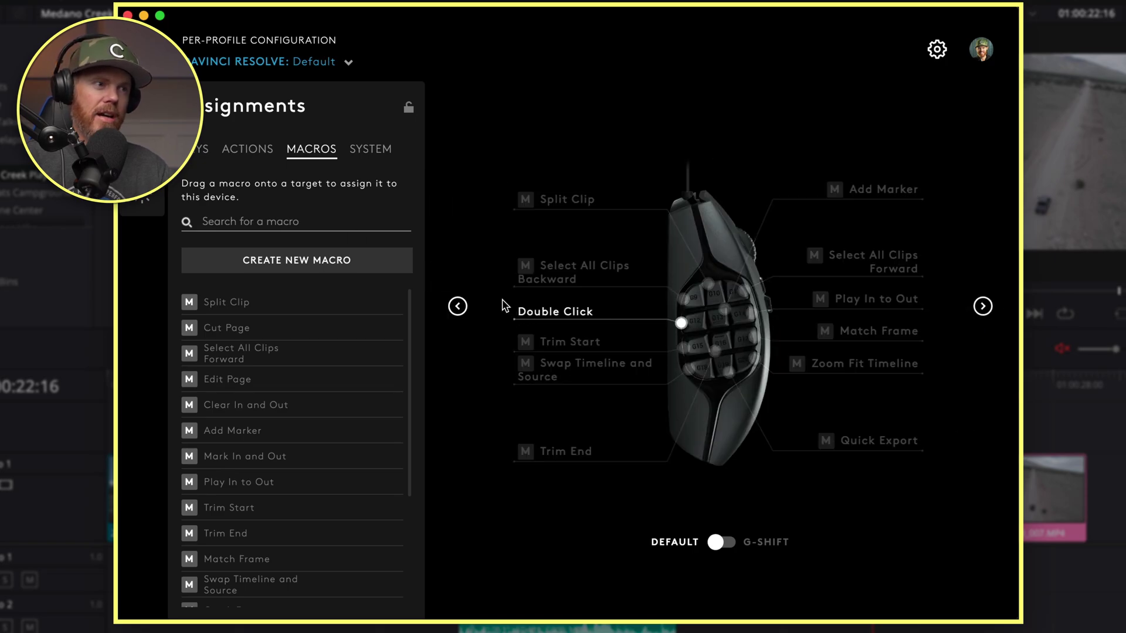
left_click(458, 308)
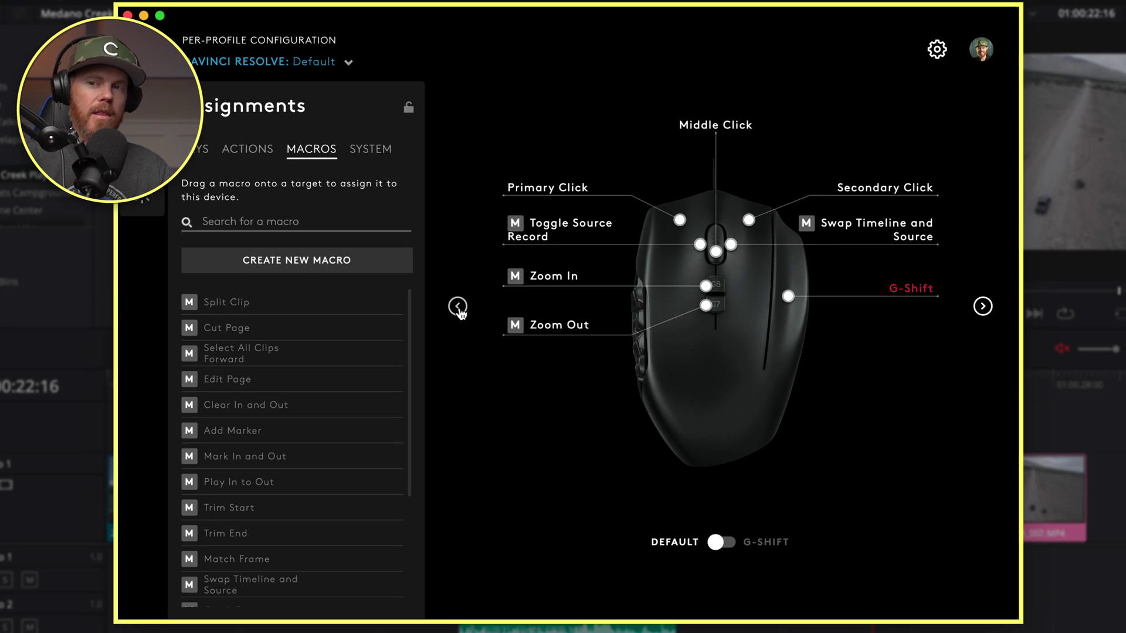
- Create a new macro named 'Color Page' and set its type to No Repeat
left_click(364, 261)
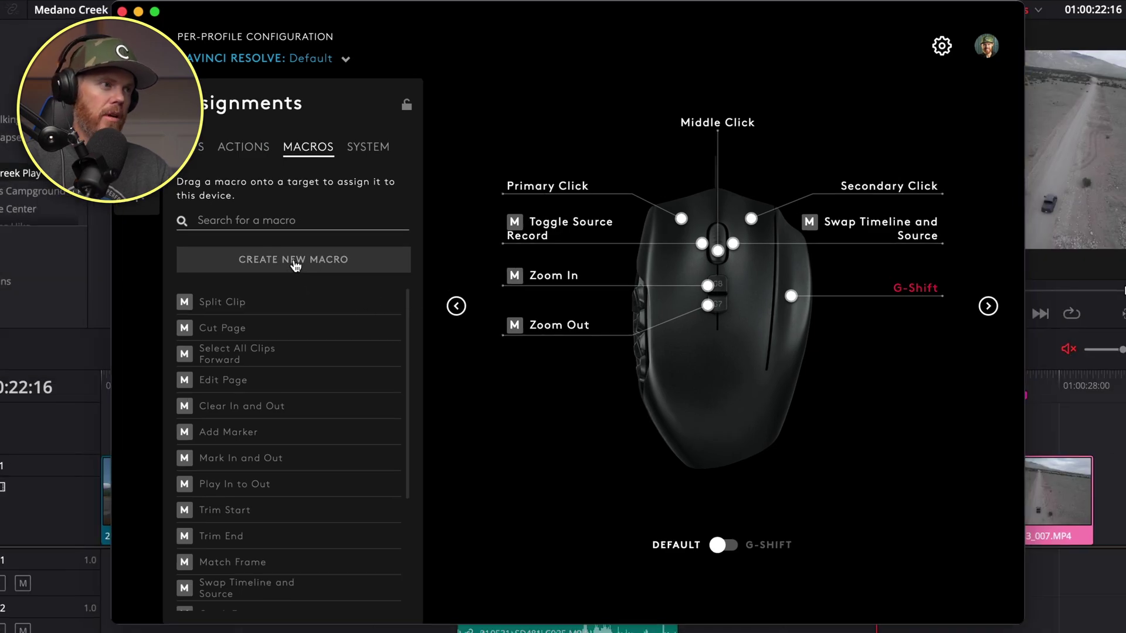
type("Colr")
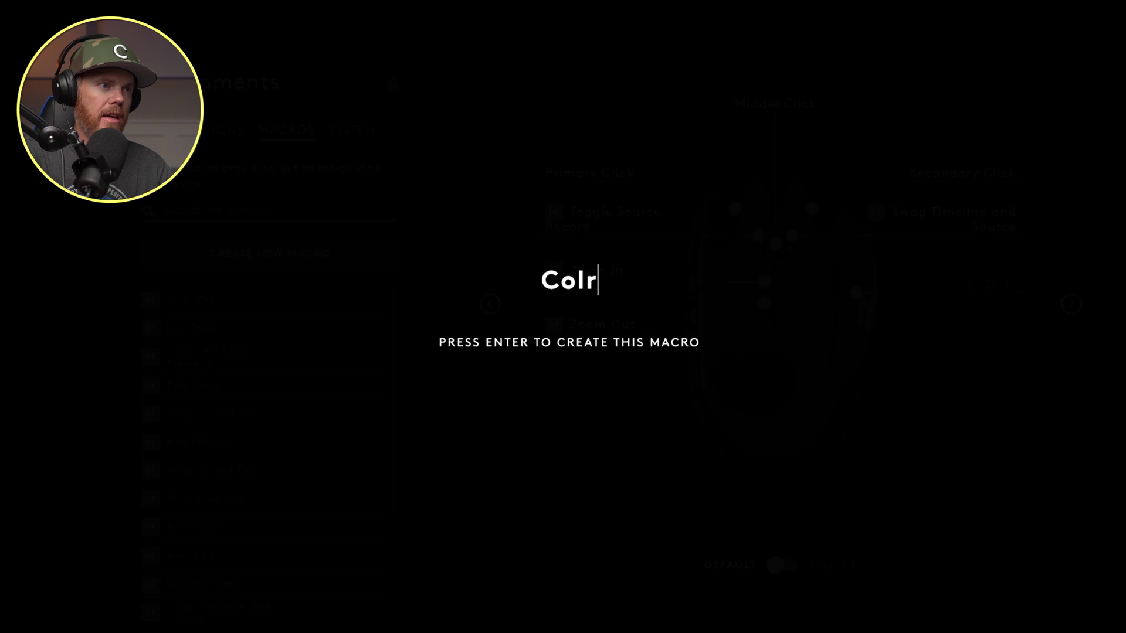
key("BackSpace")
type("or Page")
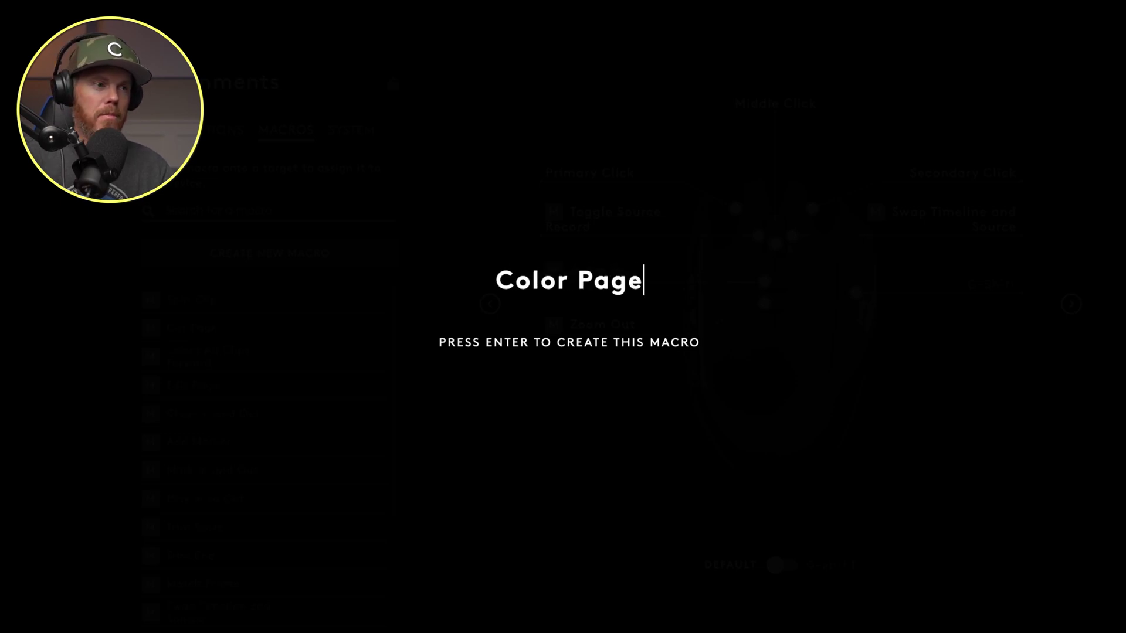
key("Return")
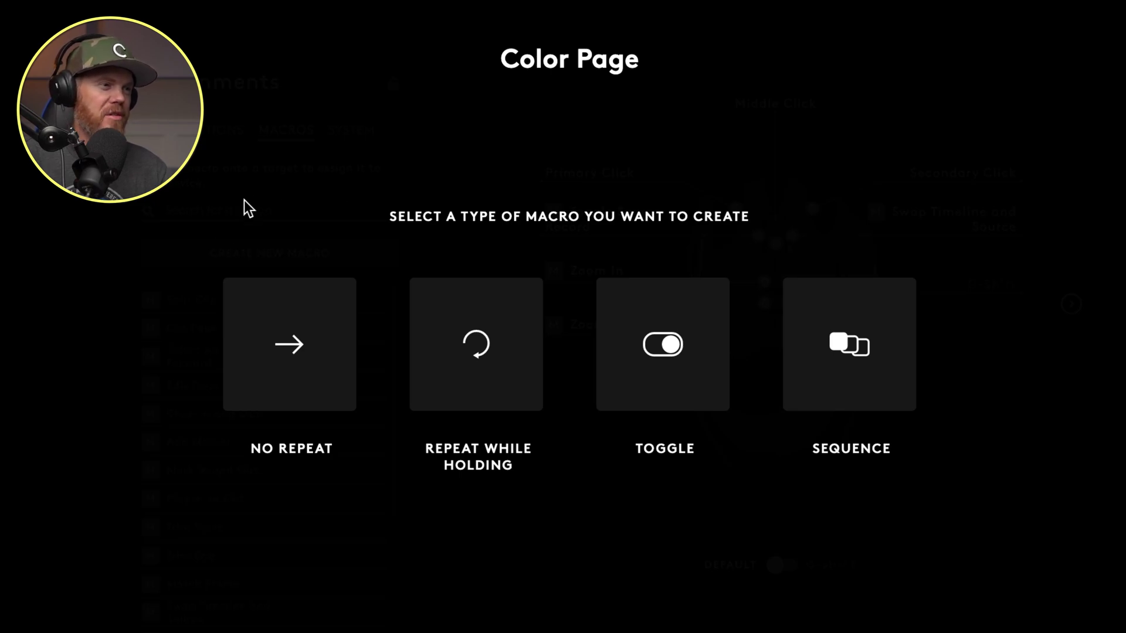
left_click(317, 362)
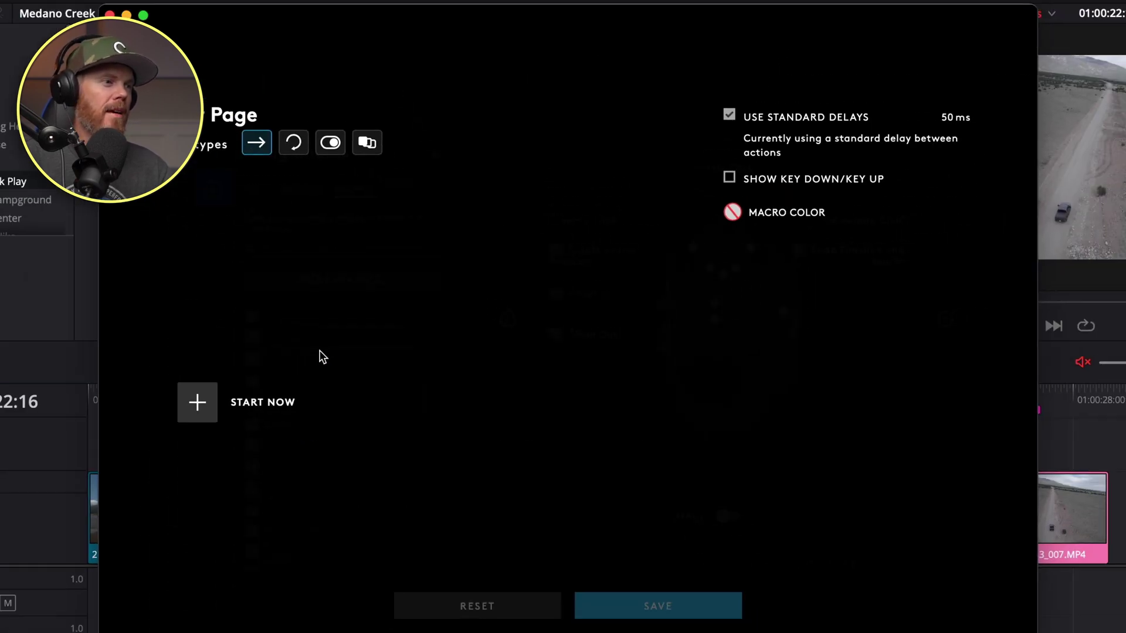
- Record the Shift+6 keystroke into the Color Page macro and save it
left_click(196, 402)
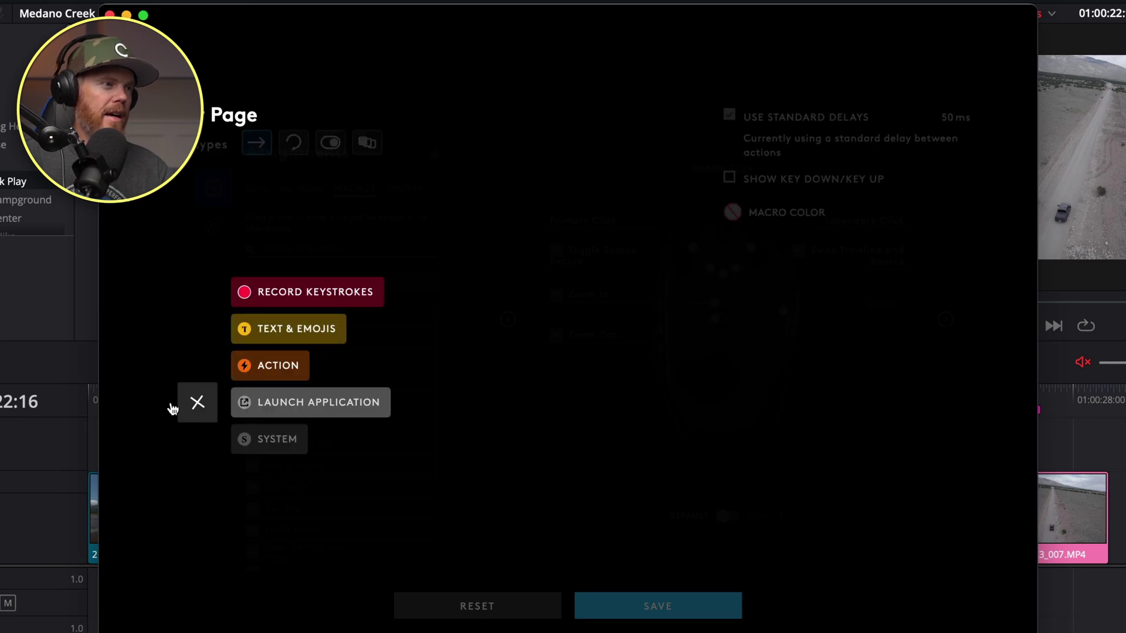
left_click(350, 296)
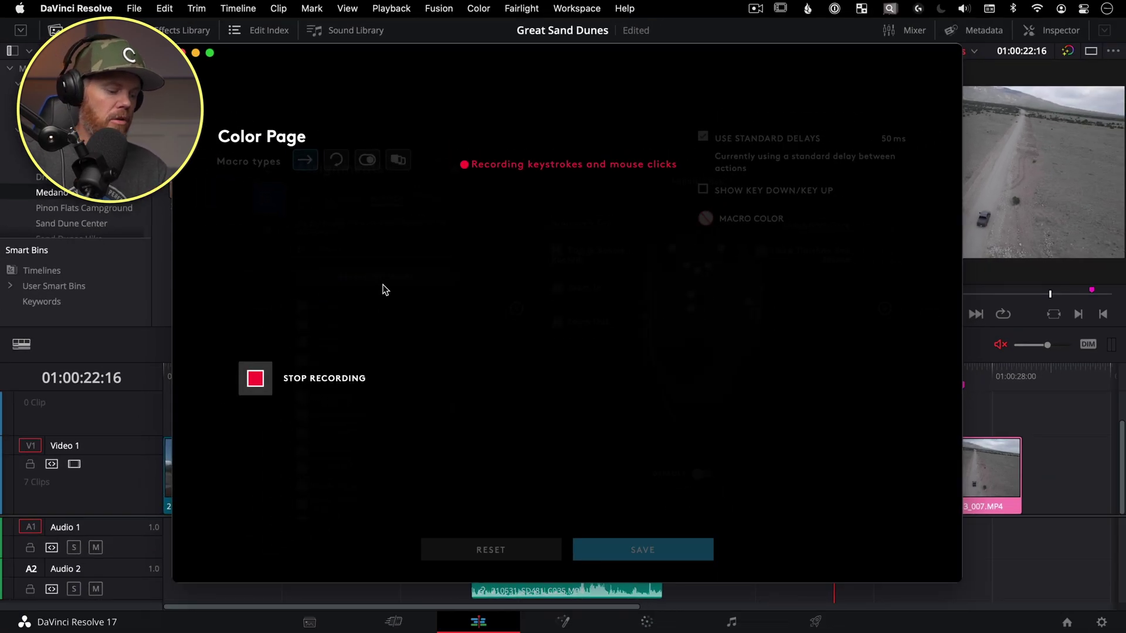
key("shift+6")
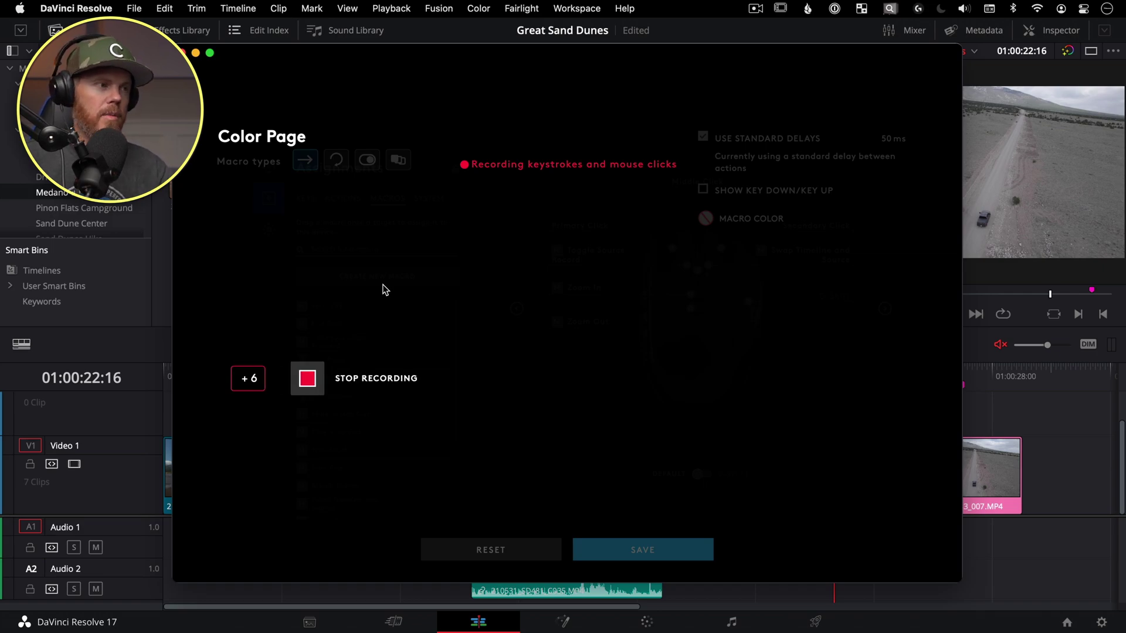
left_click(247, 377)
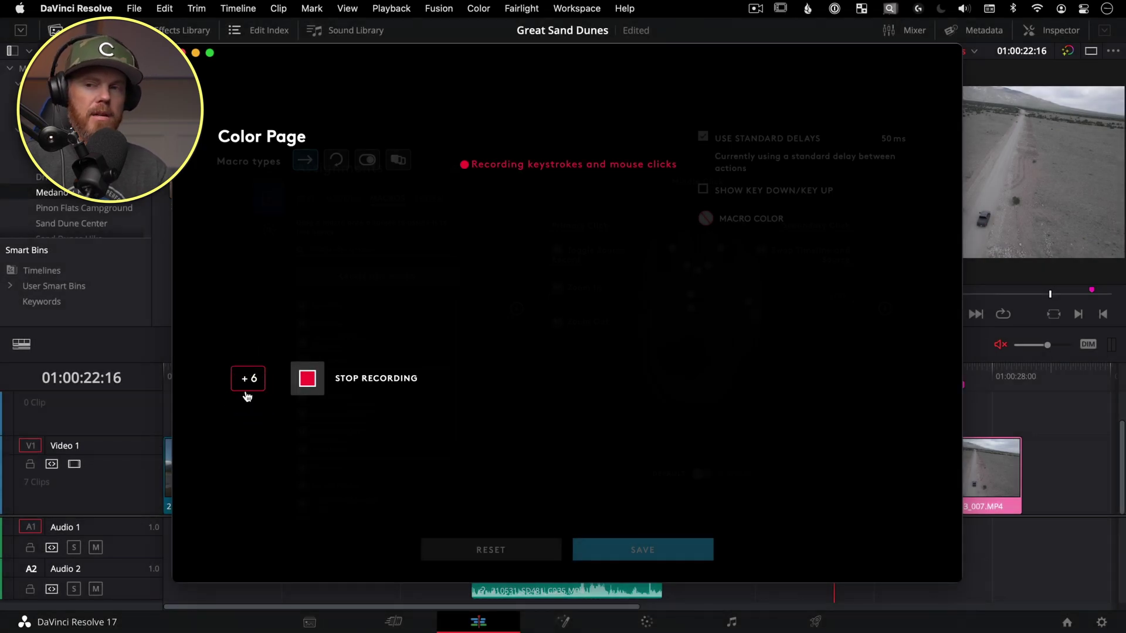
left_click(306, 382)
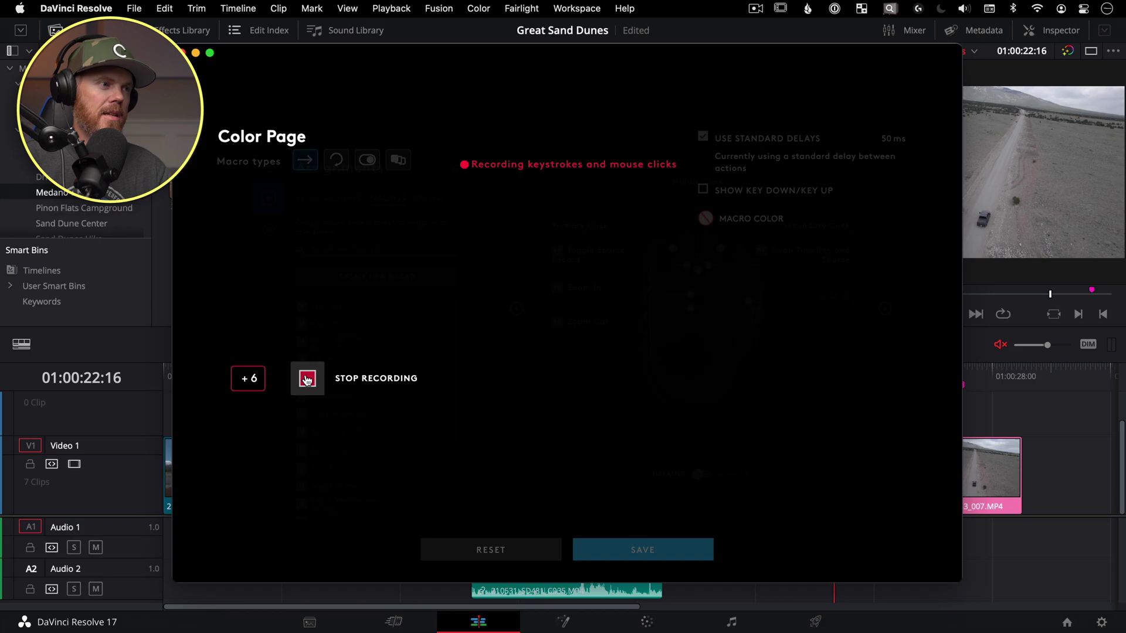
left_click(680, 549)
- In the G-Shift side-button view, drag the Color Page macro onto the CTRL + 6 thumb button
scroll(345, 395, "down", 5)
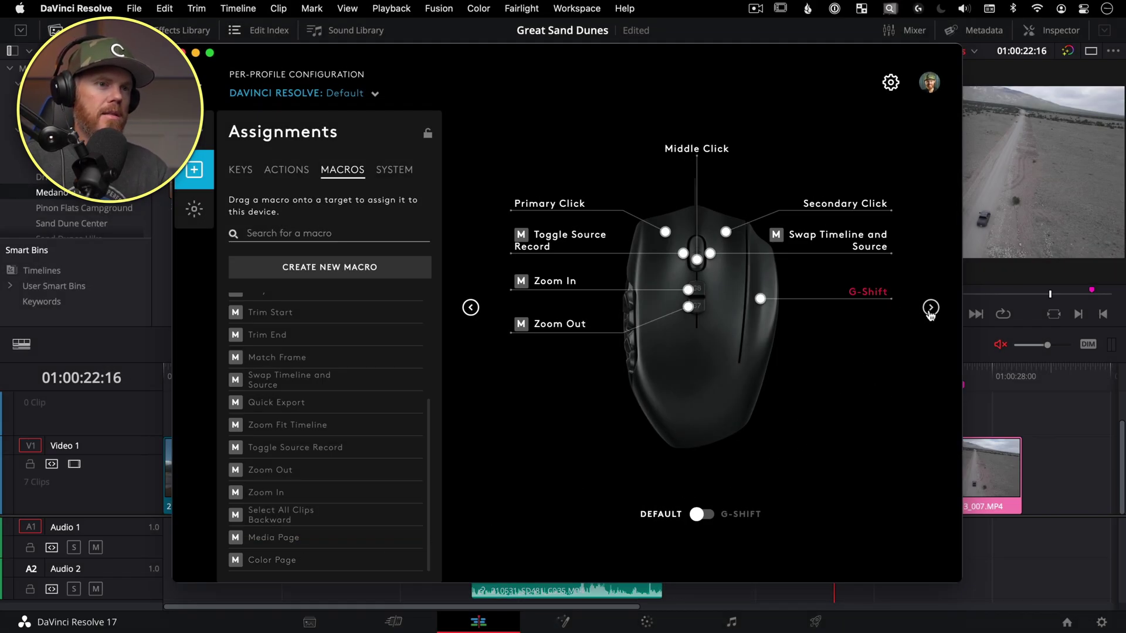
left_click(930, 308)
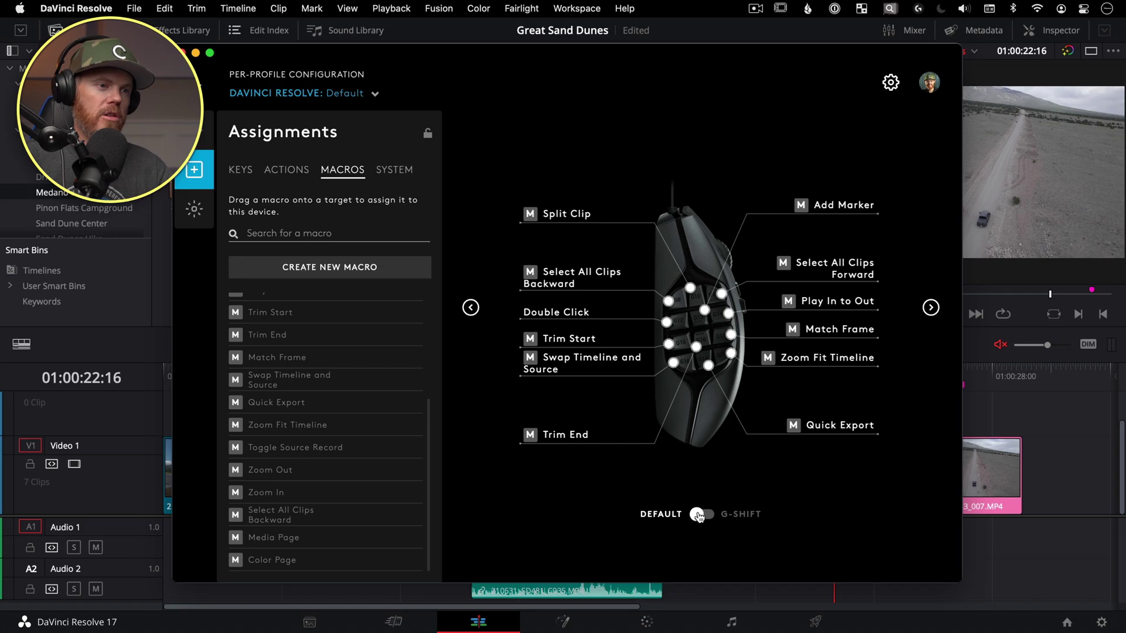
left_click(470, 307)
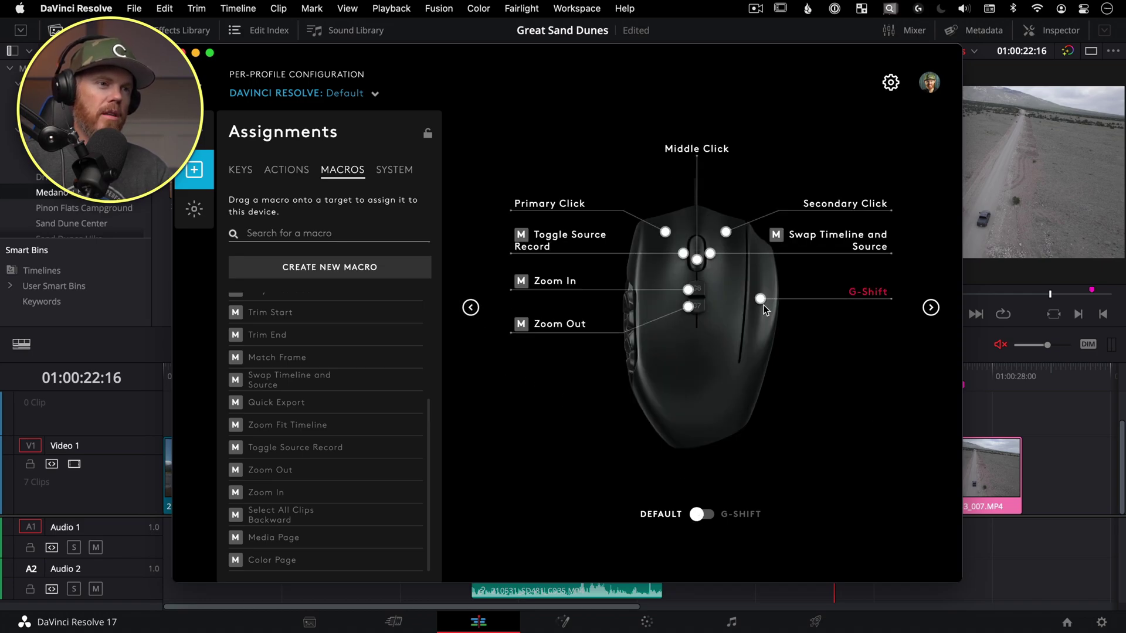
left_click(930, 307)
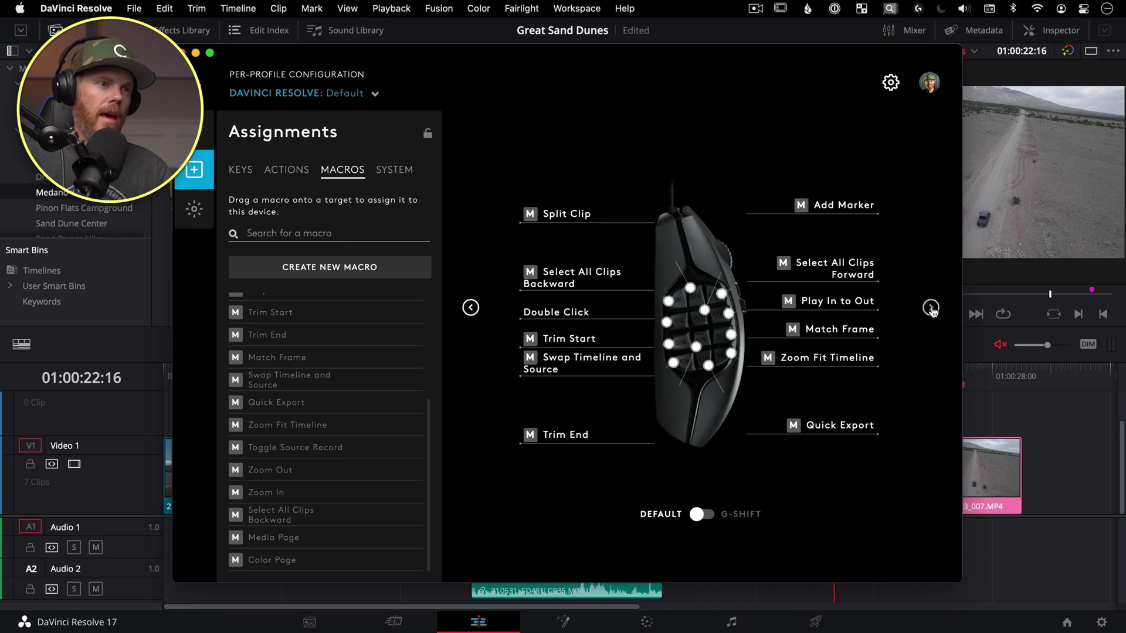
left_click(702, 514)
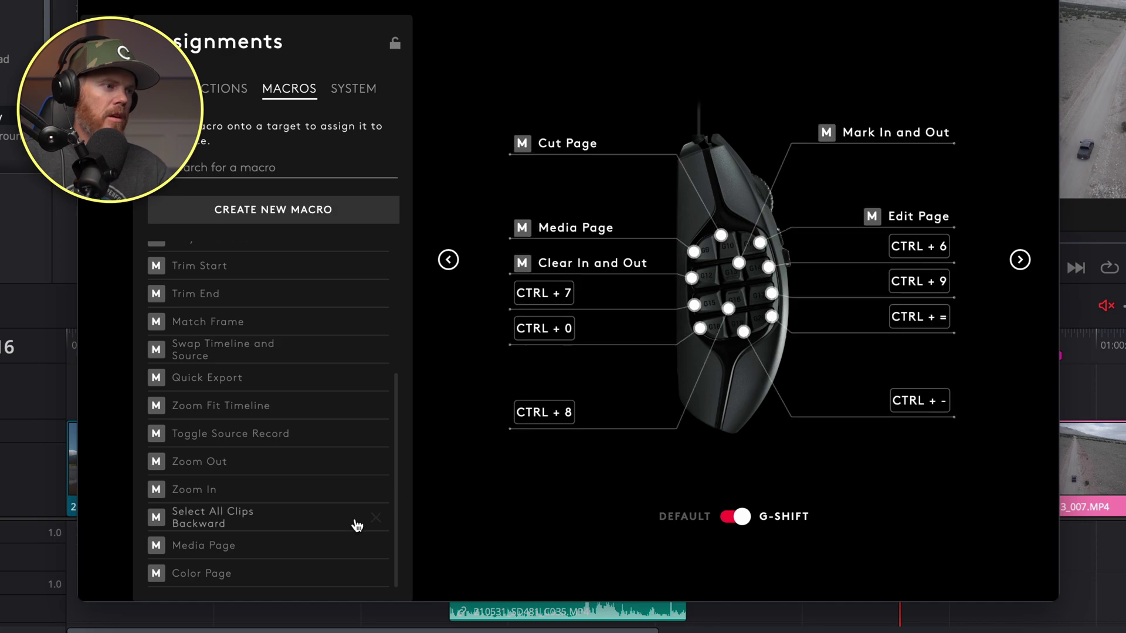
left_click_drag(153, 579, 916, 243)
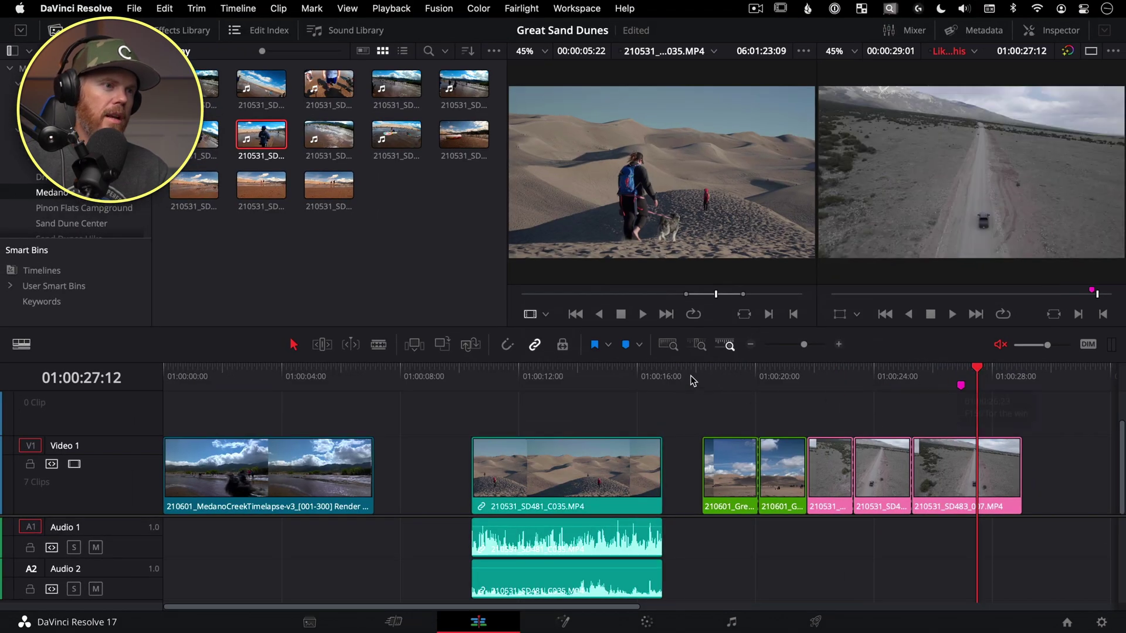
- Use Shift+6, Shift+2, Shift+3, Shift+4, Shift+6 to visit the Color, Media, Cut, Edit and Color pages
left_click(616, 375)
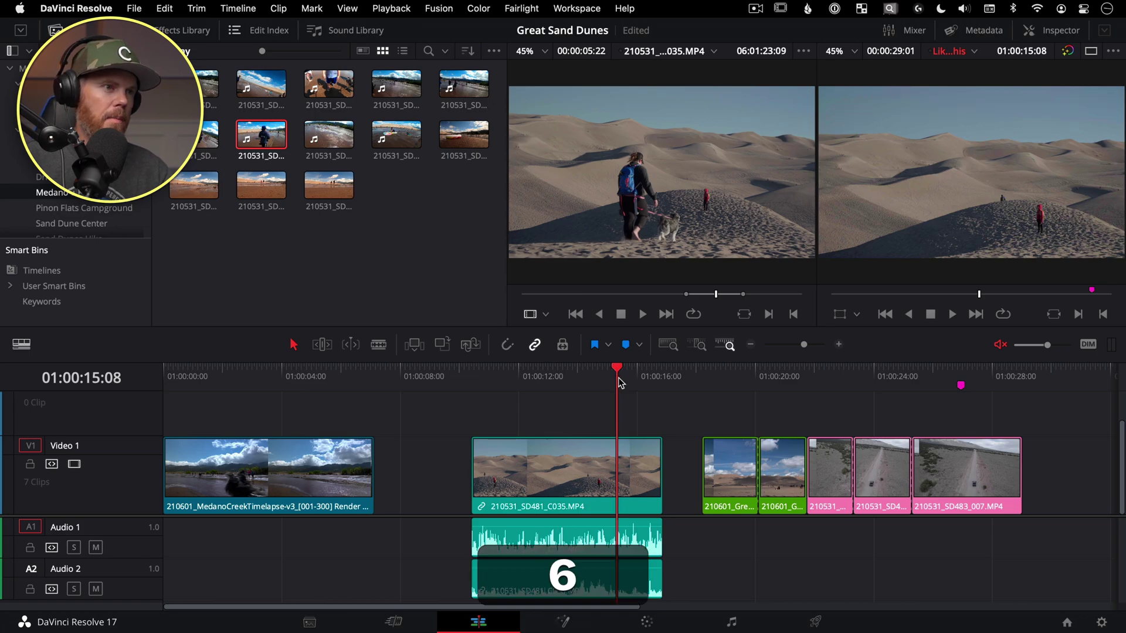
key("shift+6")
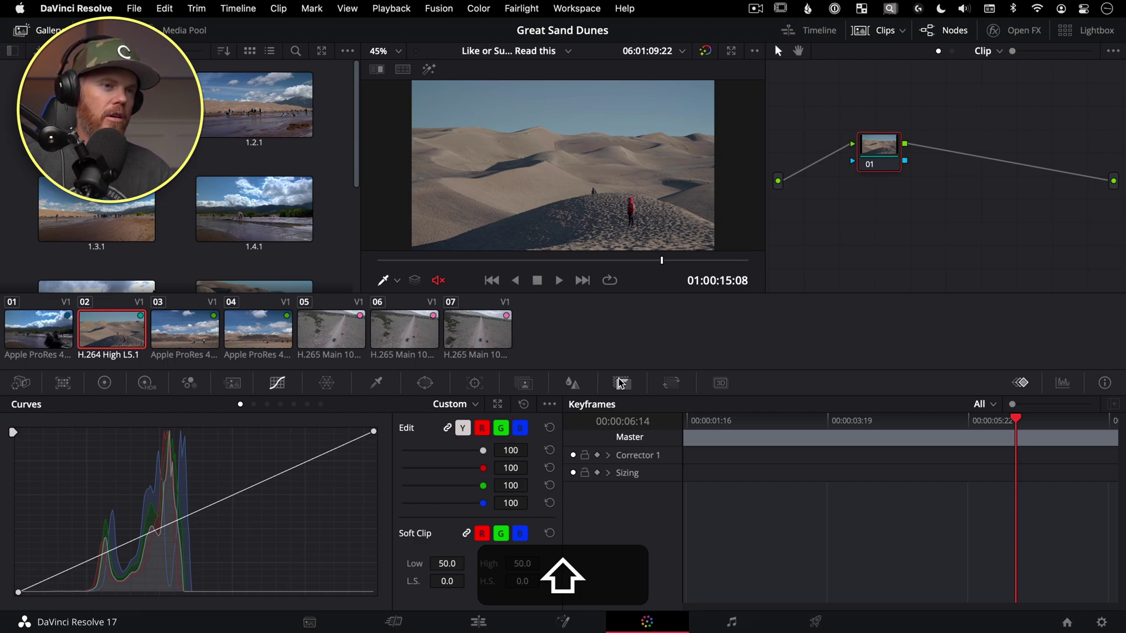
key("shift+2")
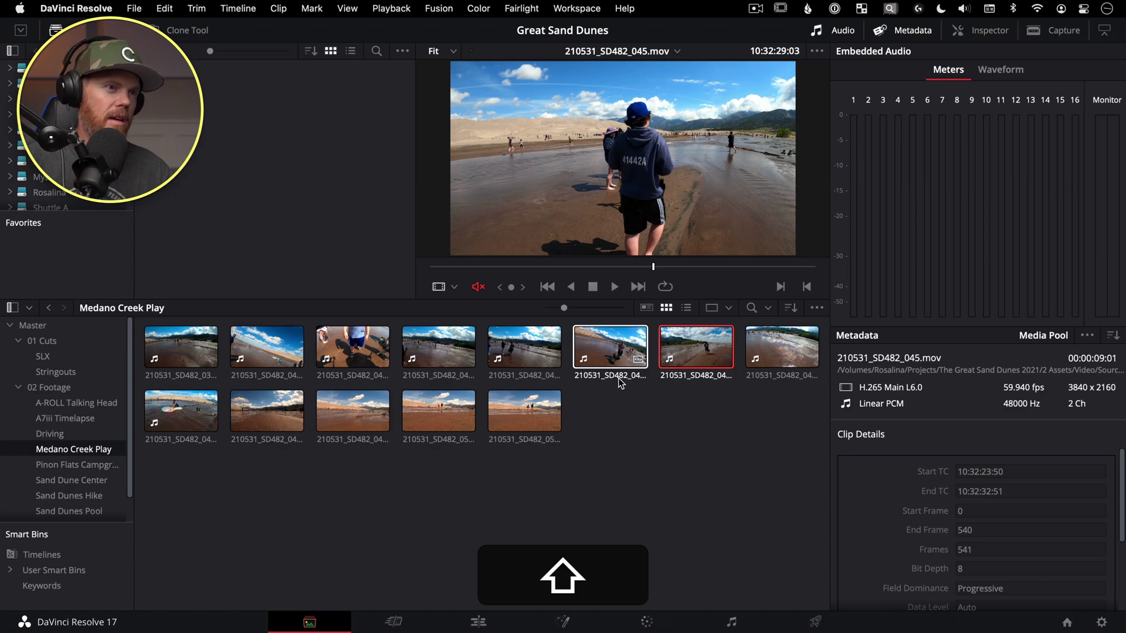
key("shift+3")
key("shift+4")
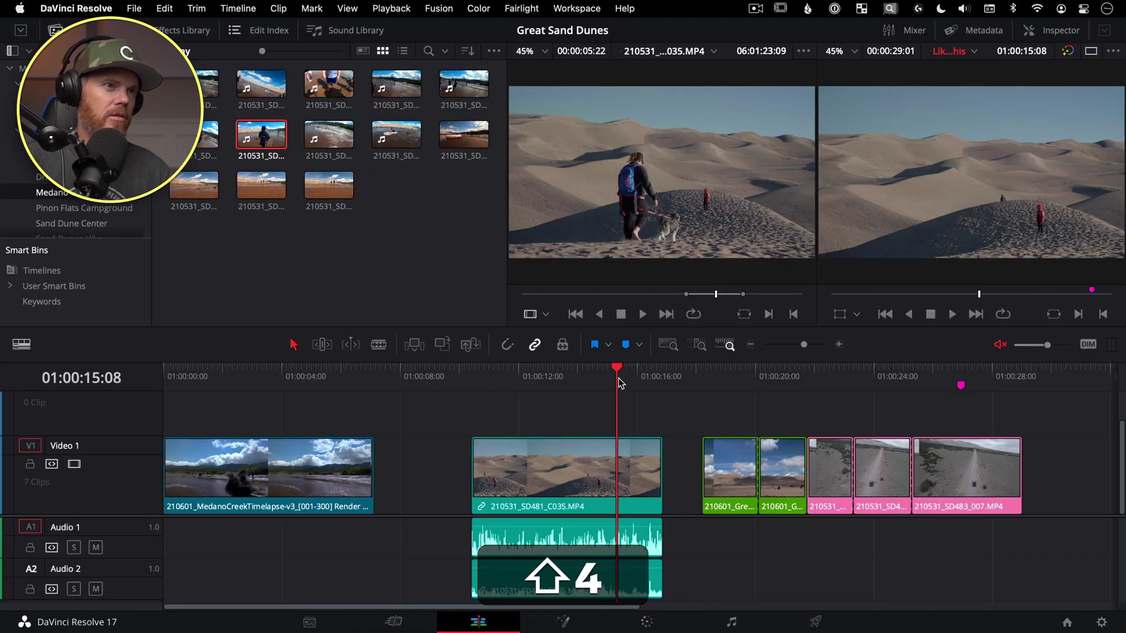
key("shift+6")
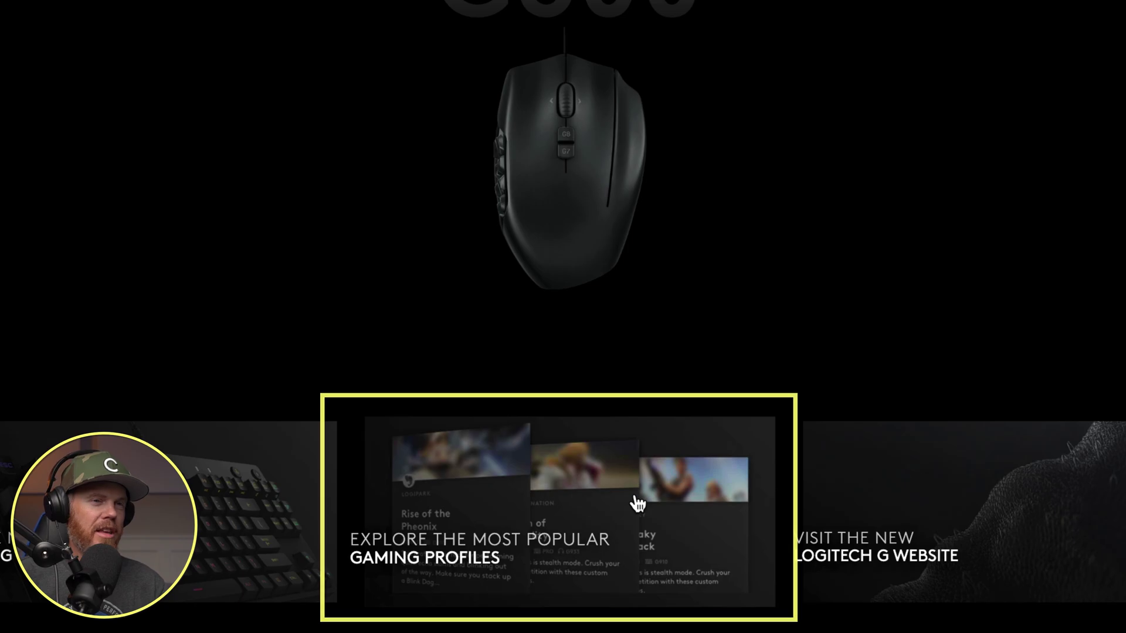
left_click(637, 502)
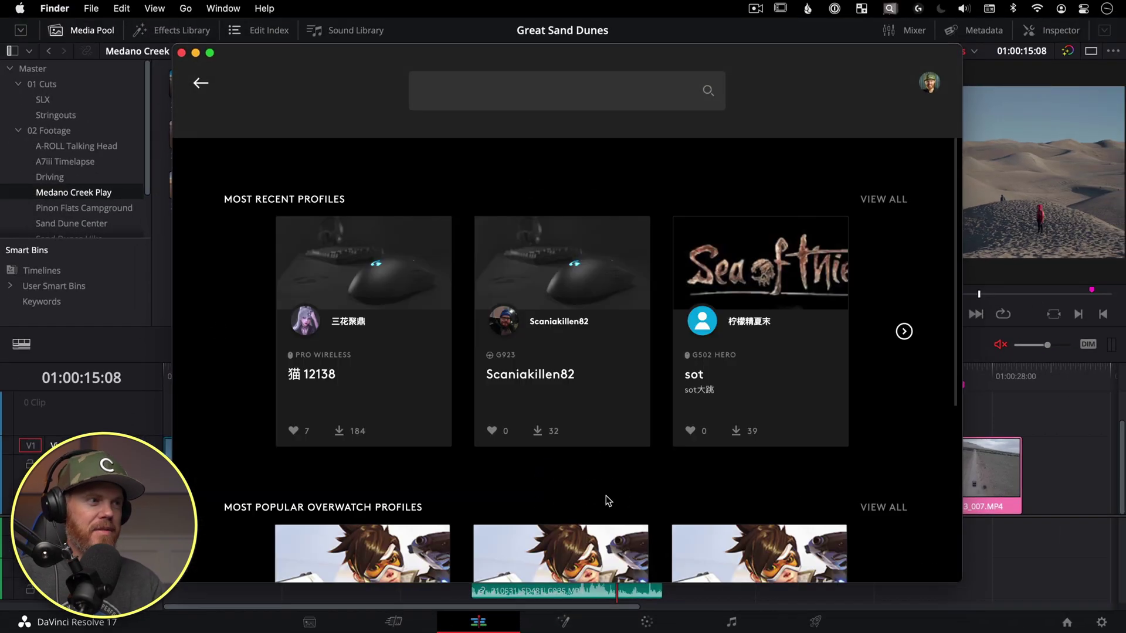
left_click(567, 97)
type("creative")
key("Return")
type("vide")
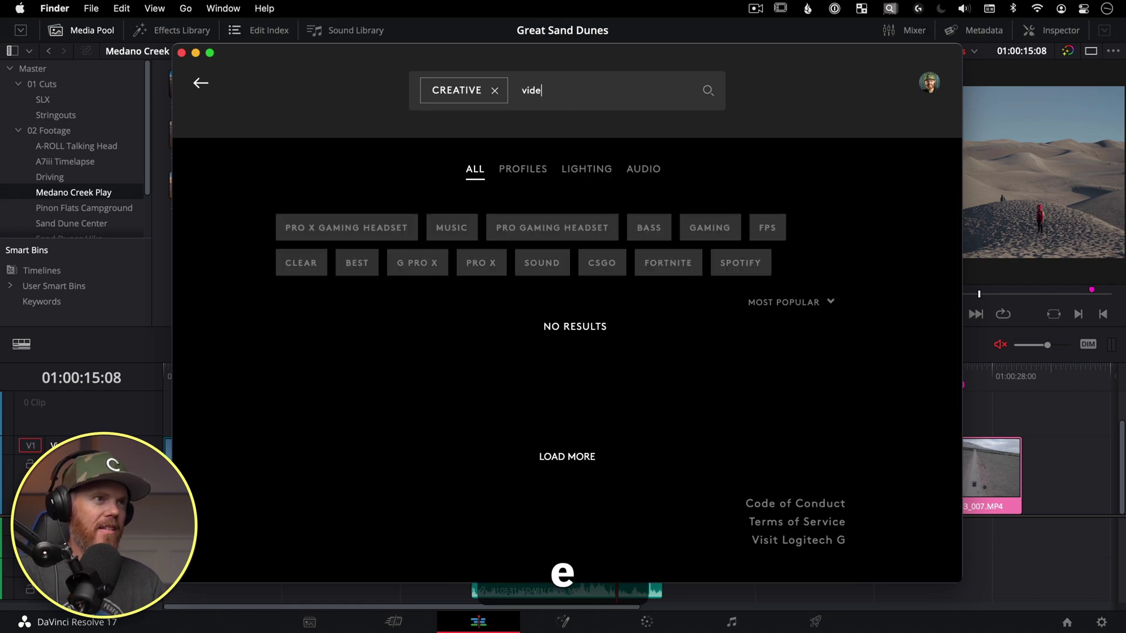
type("o")
key("Return")
type("tip")
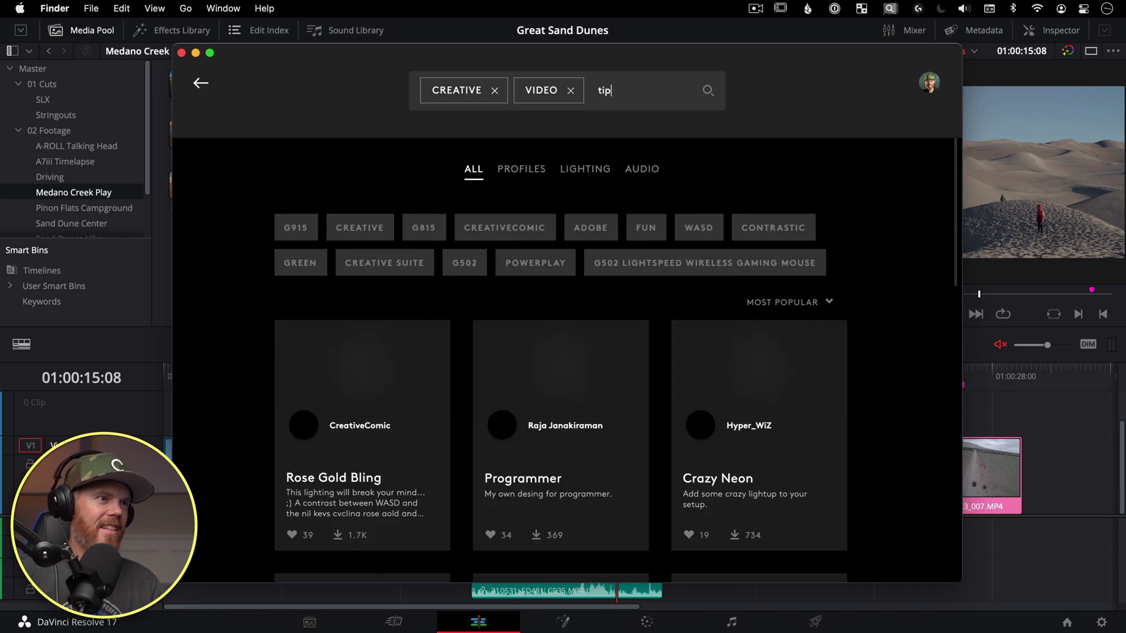
key("Return")
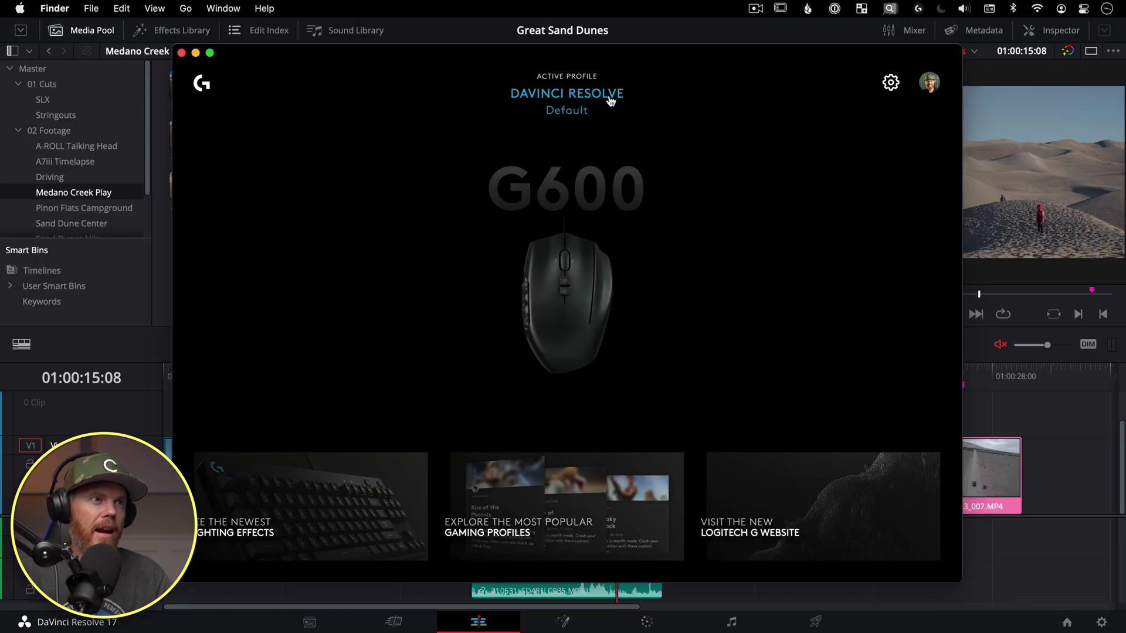
- Bring up Games & Applications and select DaVinci Resolve to show its Default profile
left_click(578, 92)
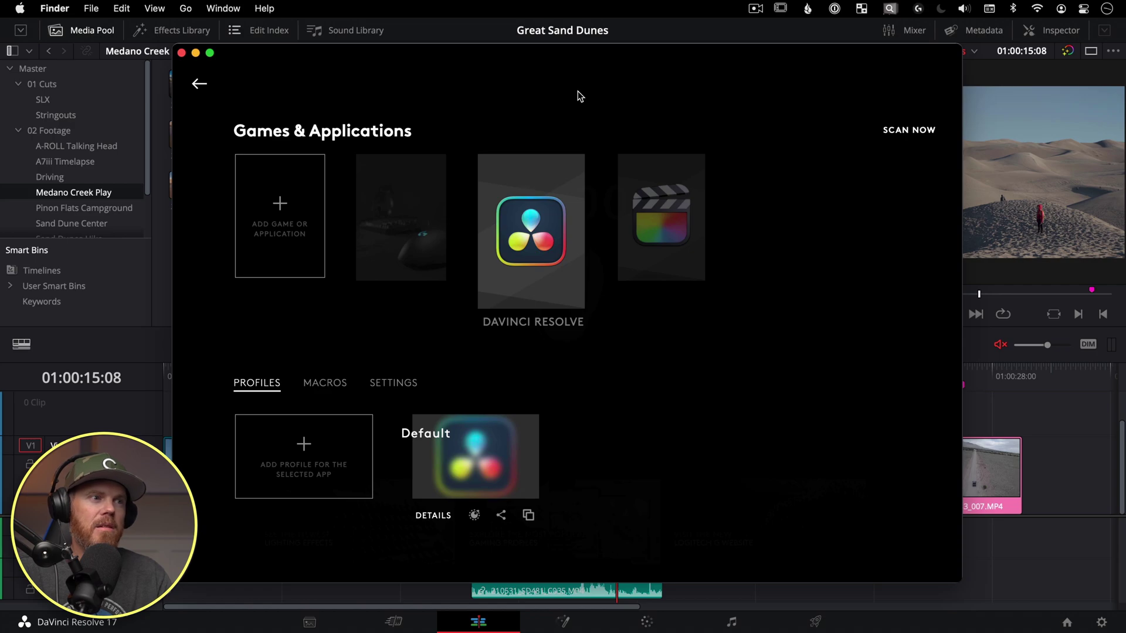
left_click(545, 223)
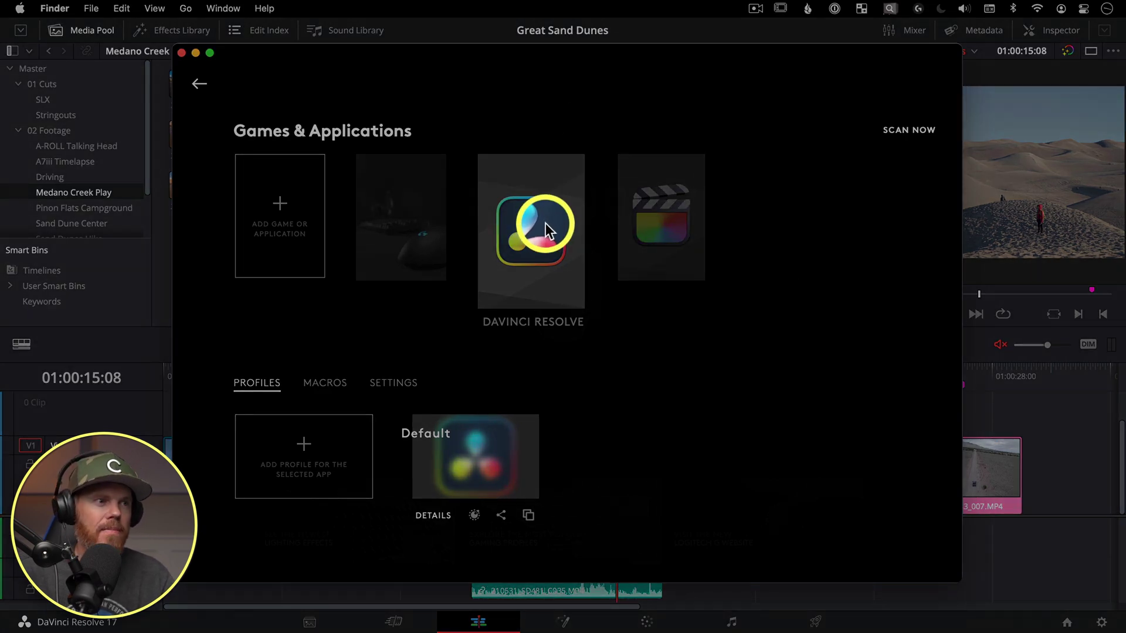